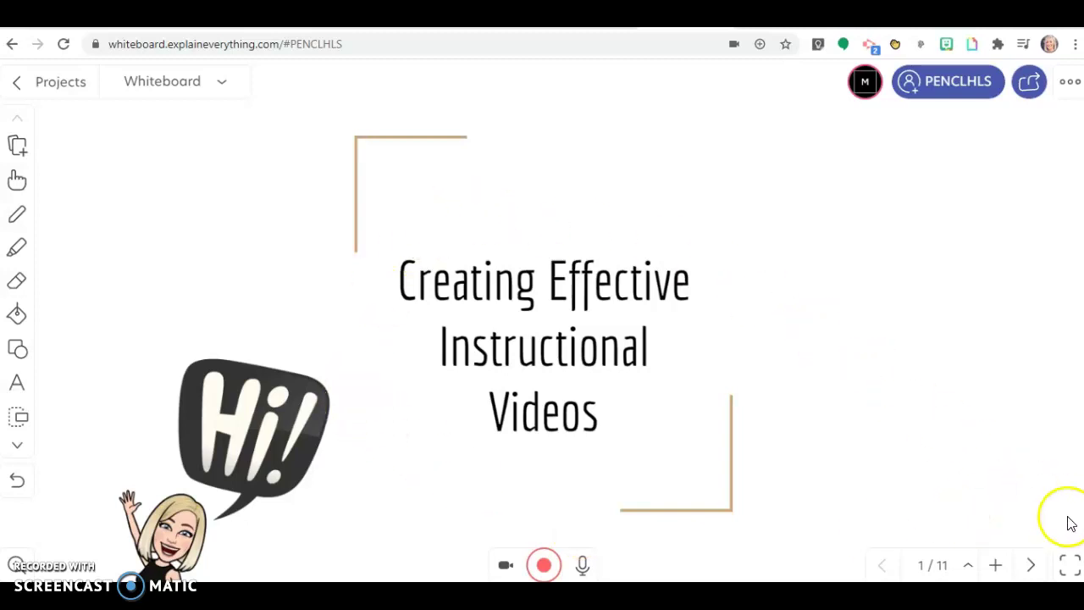
- Page forward through the slides to Plan Slides, then back to the title slide
left_click(1031, 567)
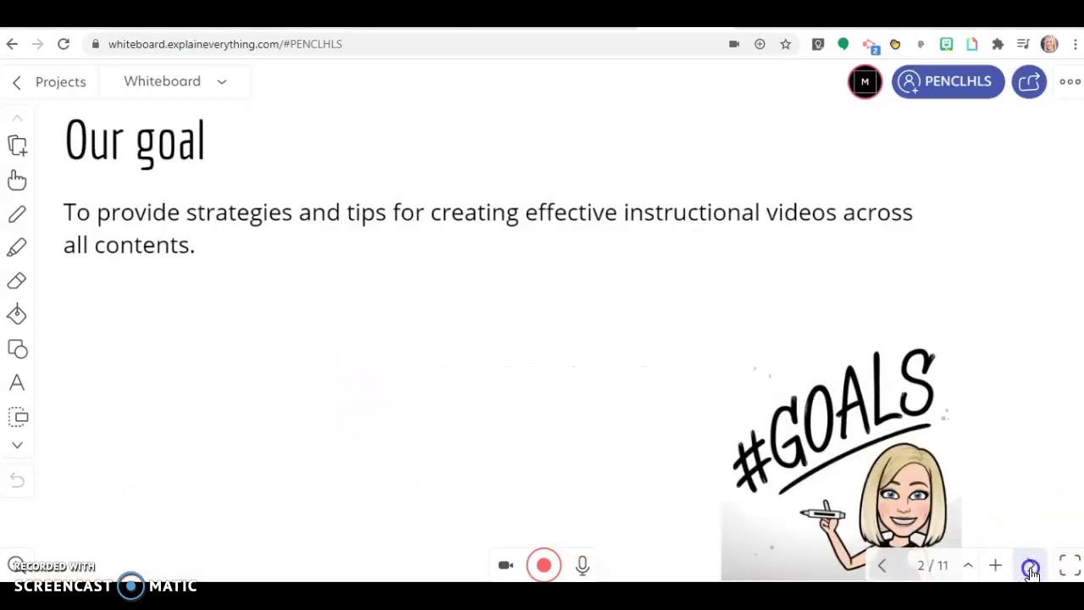
left_click(1031, 567)
left_click(1031, 569)
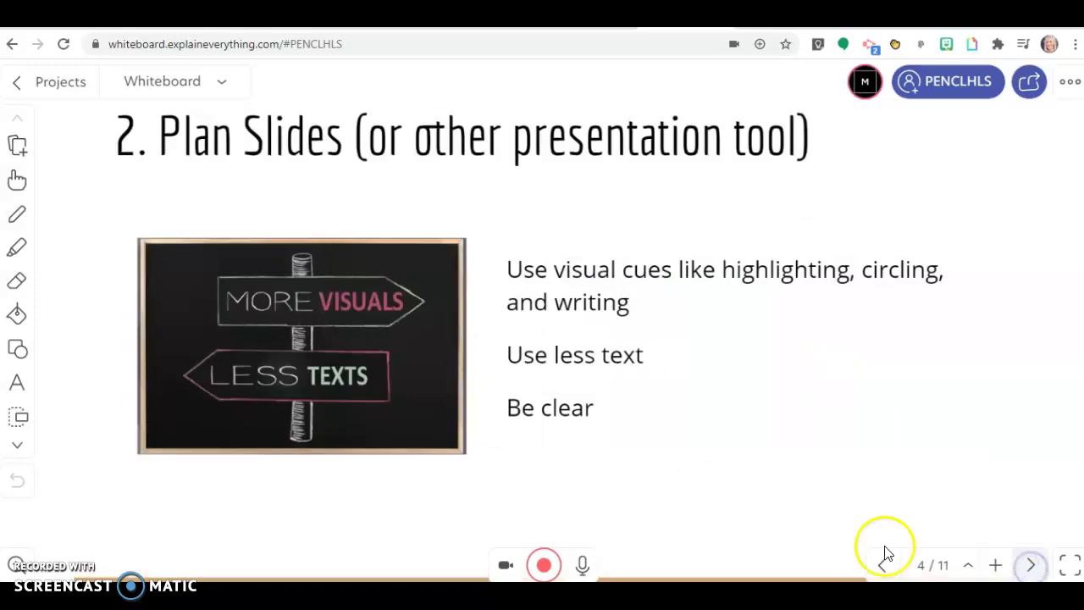
left_click(883, 566)
left_click(883, 568)
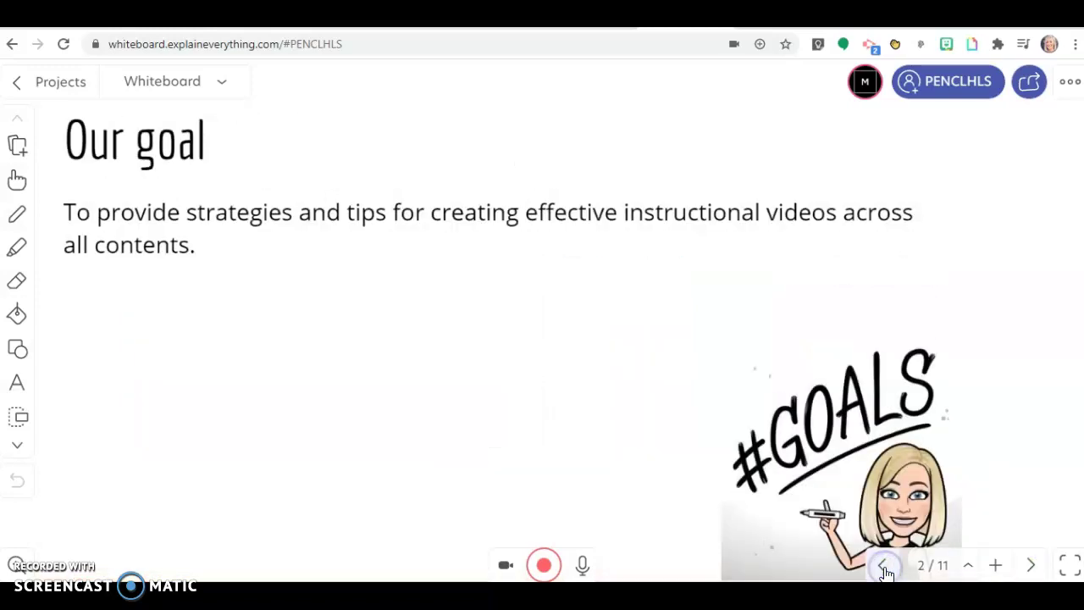
left_click(884, 567)
left_click(591, 259)
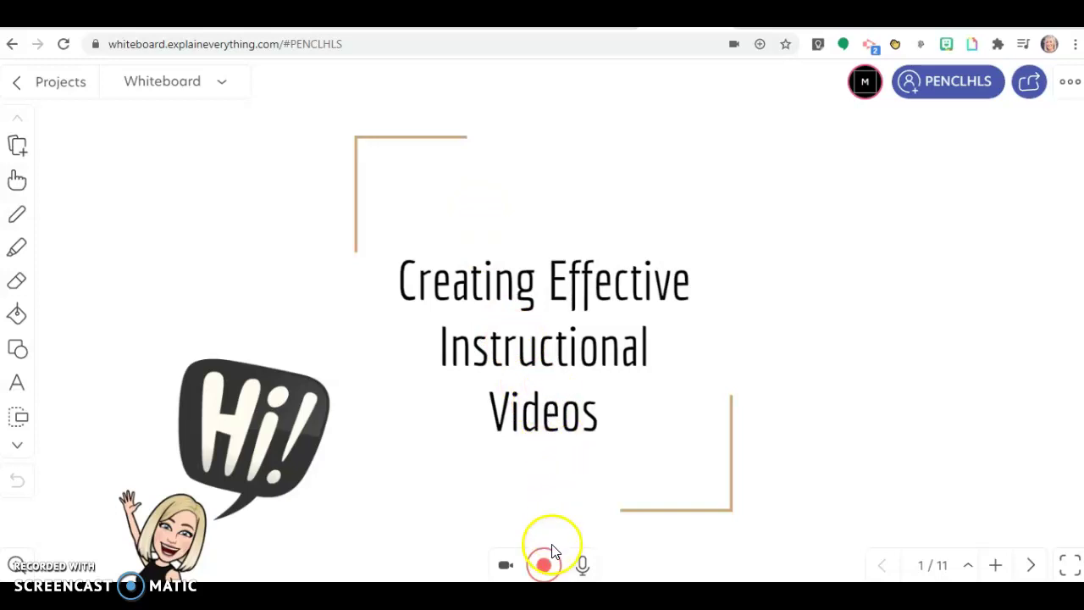
- Record the title slide while underlining 'Instructional' and 'Videos' with the blue highlighter, then stop
left_click(546, 565)
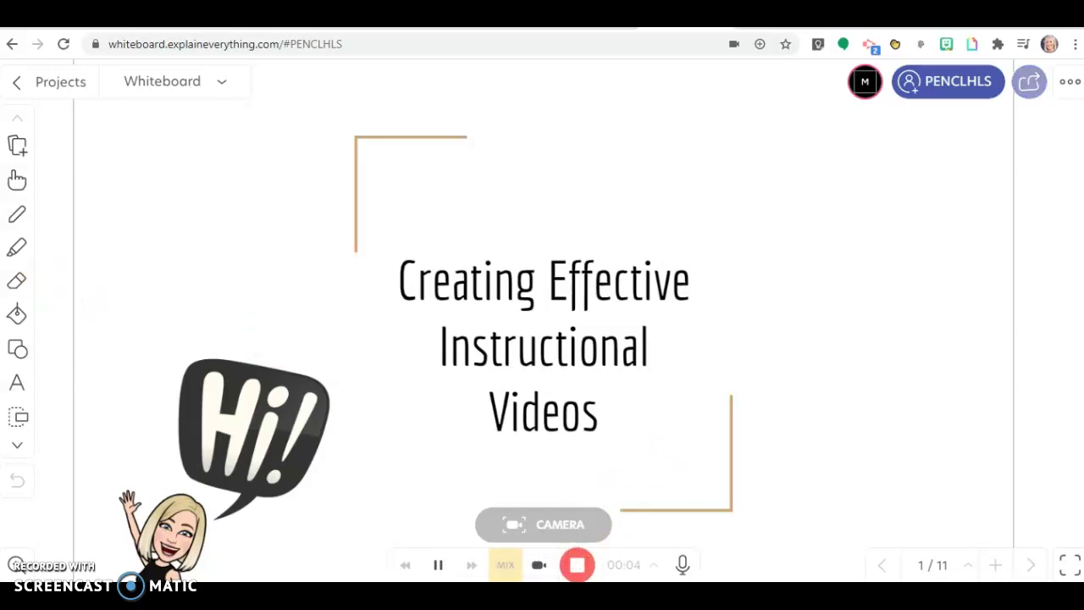
left_click(17, 246)
left_click_drag(438, 347, 657, 356)
left_click_drag(502, 421, 624, 423)
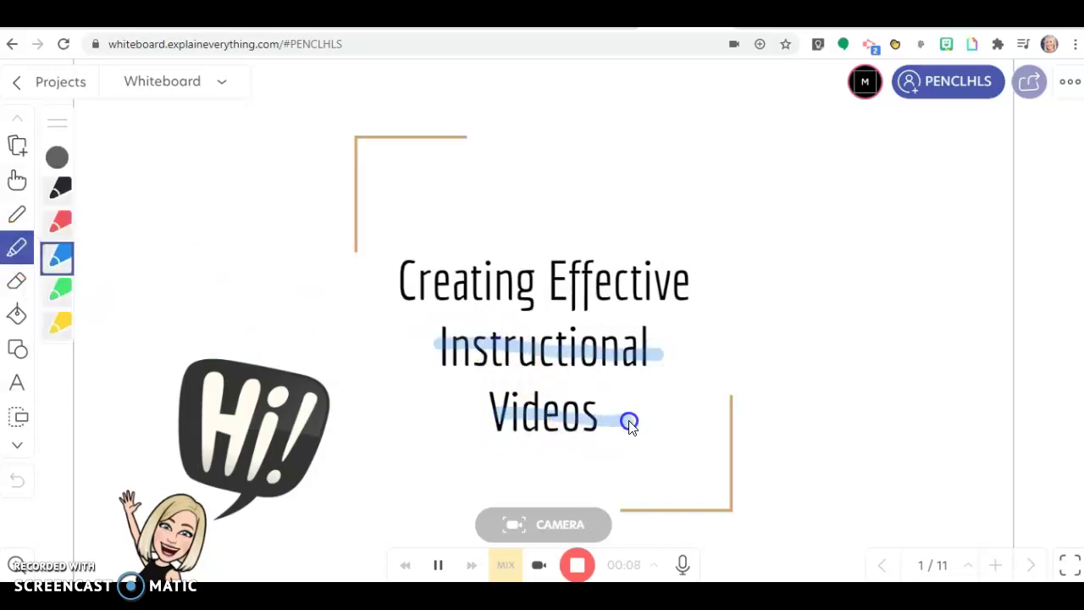
left_click(578, 566)
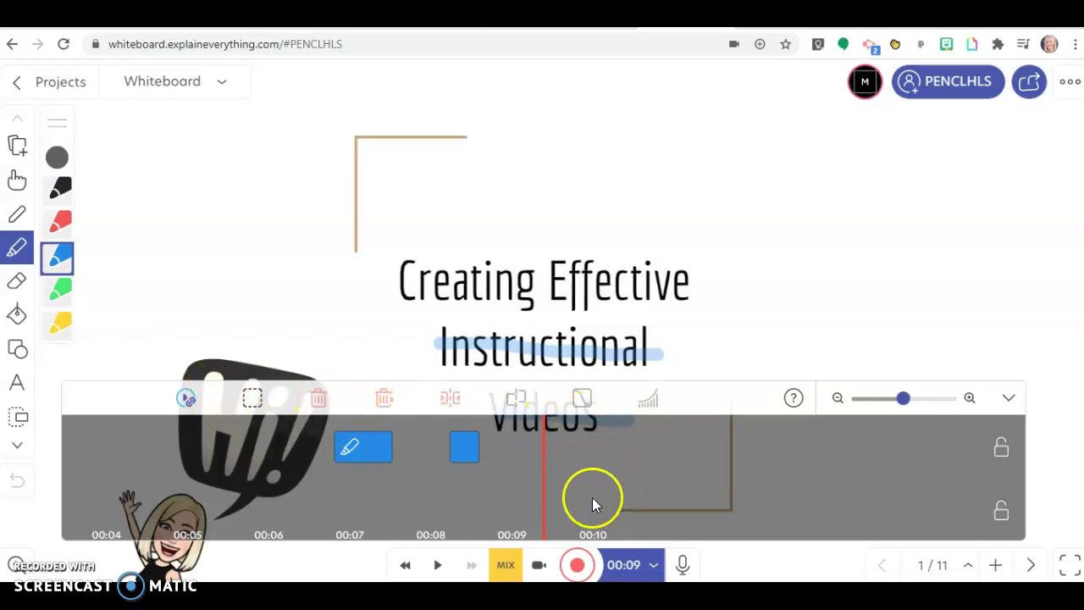
left_click_drag(592, 497, 972, 489)
left_click_drag(573, 492, 847, 491)
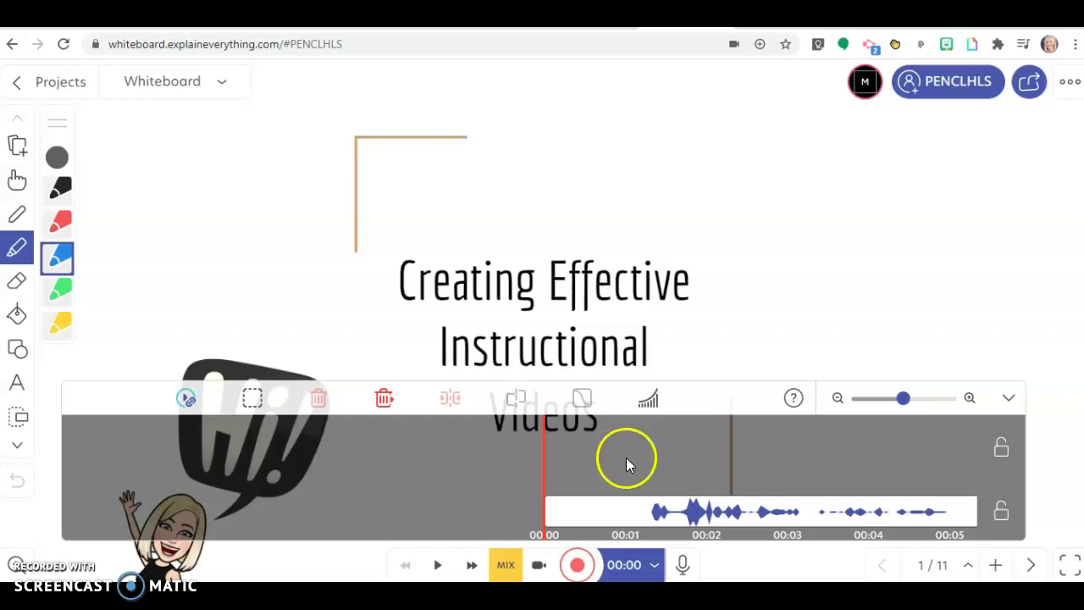
left_click(438, 566)
left_click(440, 496)
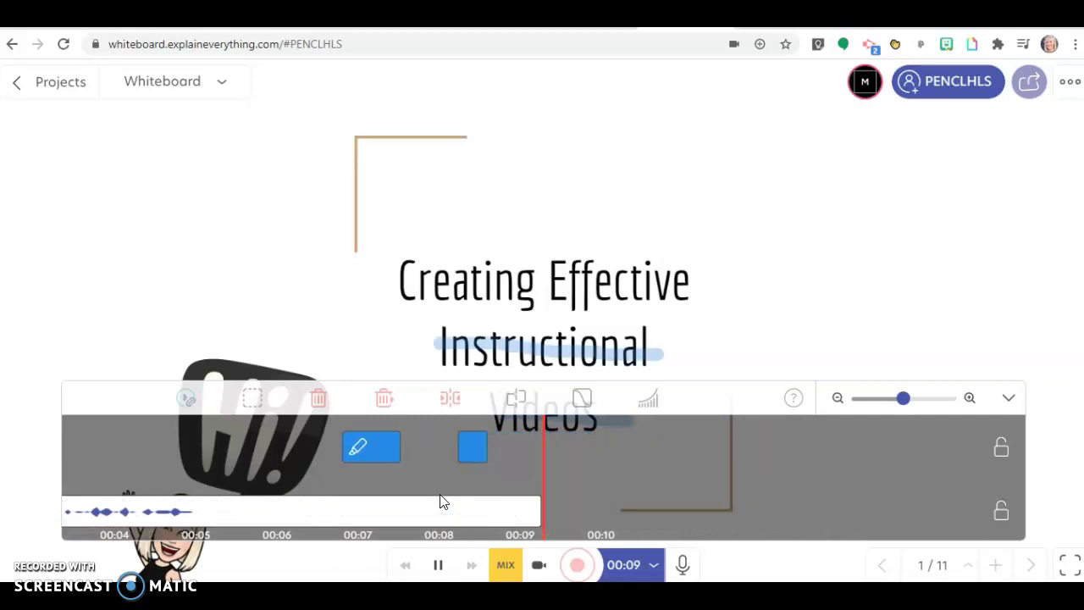
left_click(448, 566)
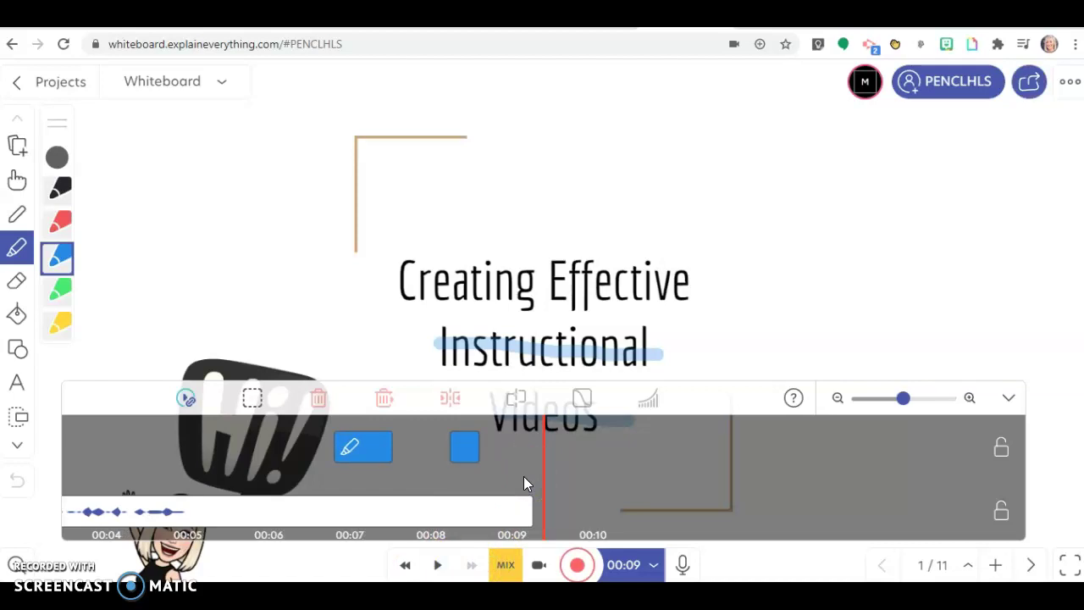
left_click(471, 250)
- Select the first blue highlight stroke clip on the timeline and delete it
left_click_drag(317, 482, 388, 482)
left_click(414, 450)
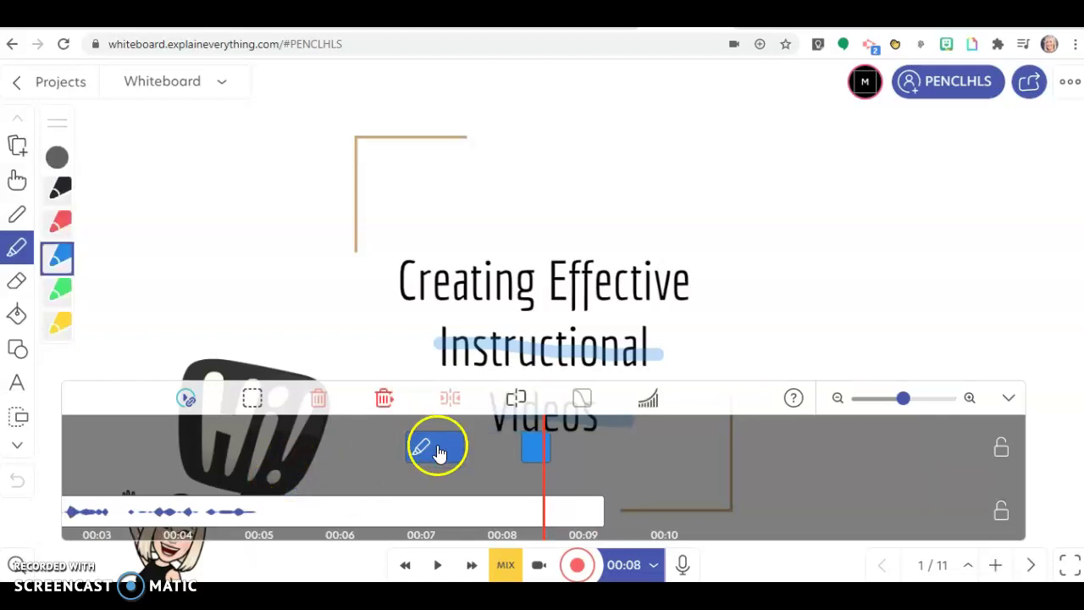
left_click(438, 448)
left_click(430, 455)
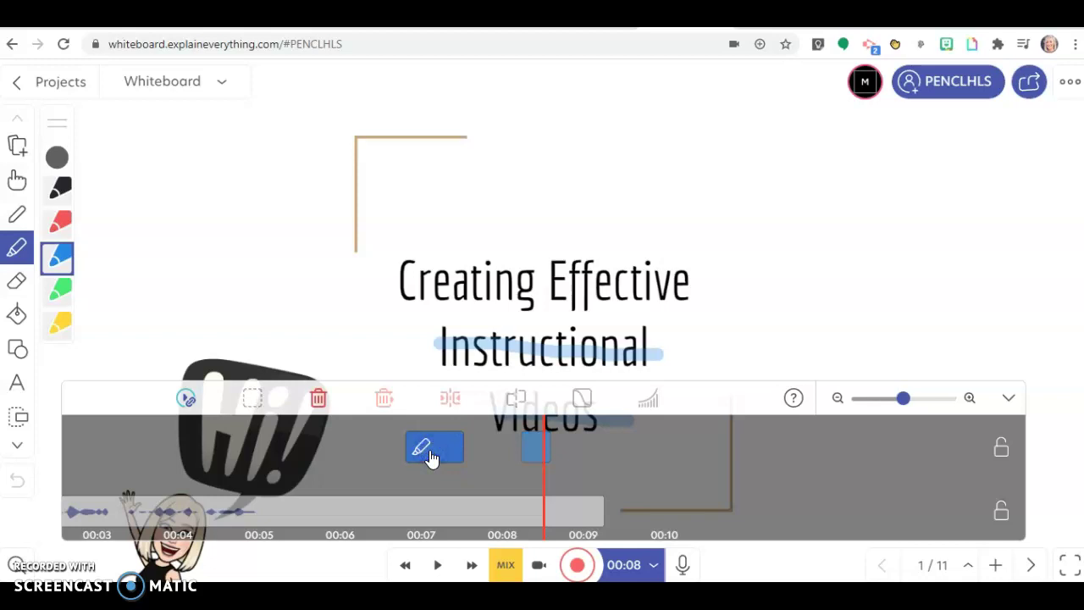
left_click(318, 399)
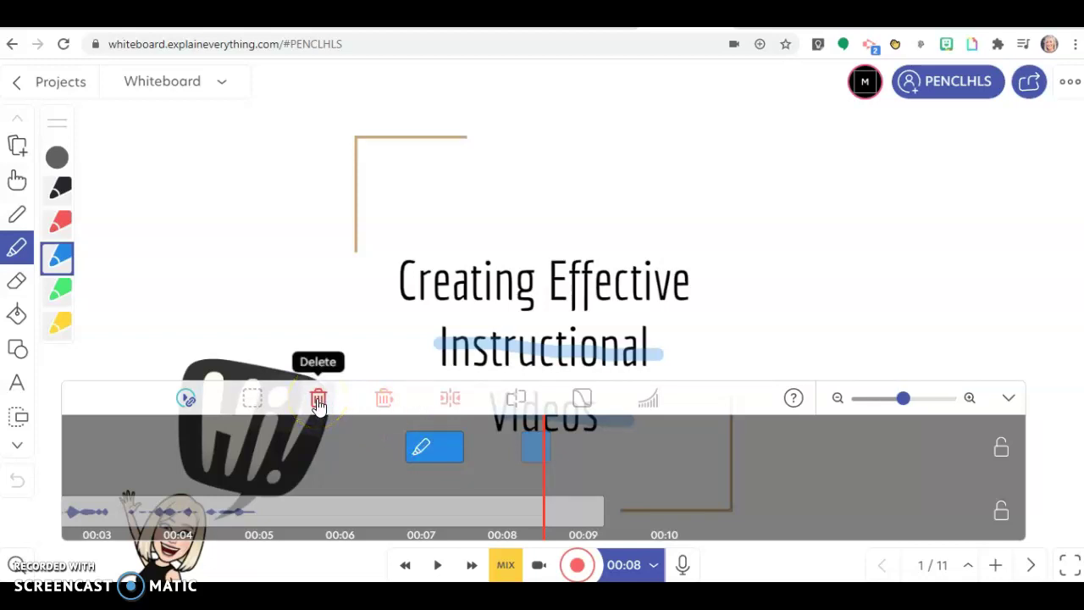
left_click(431, 447)
left_click(318, 400)
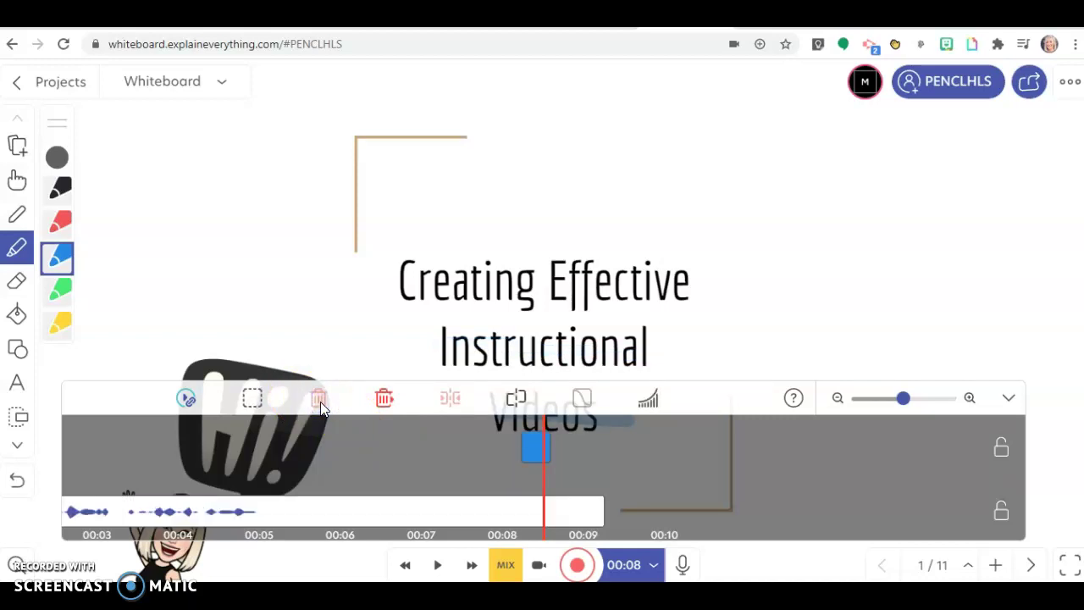
- Delete the remaining highlight stroke clip and scroll the timeline to the audio's start
left_click(532, 458)
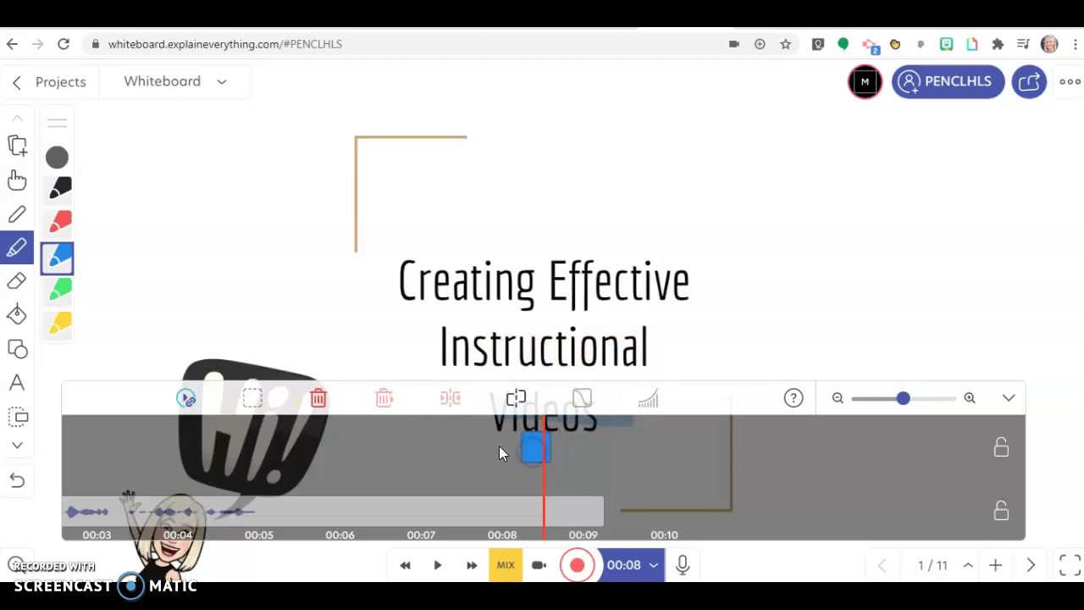
left_click(316, 398)
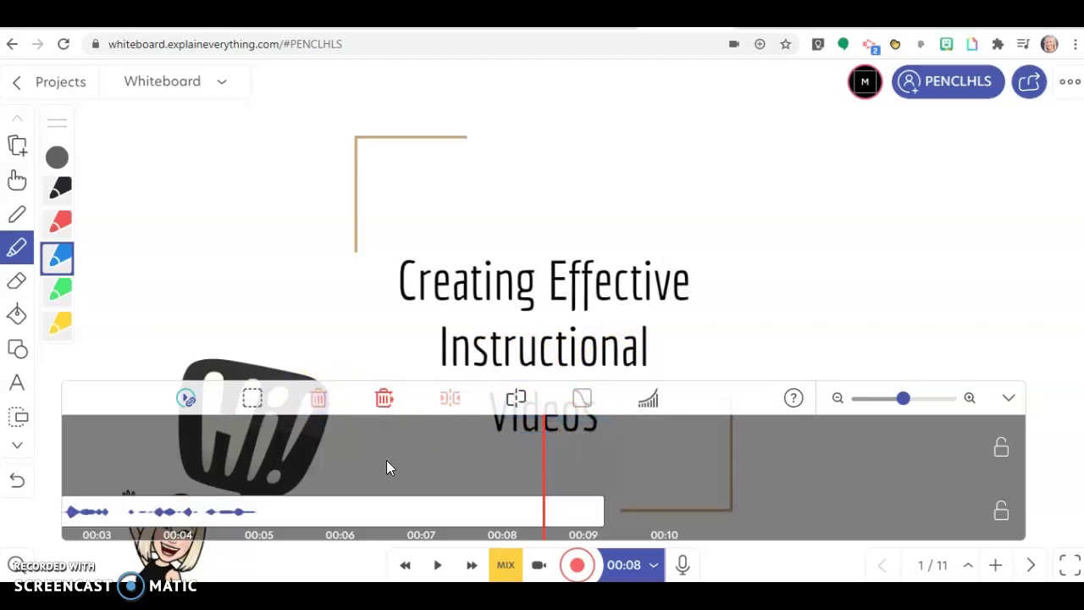
left_click_drag(386, 467, 907, 469)
left_click_drag(556, 467, 740, 466)
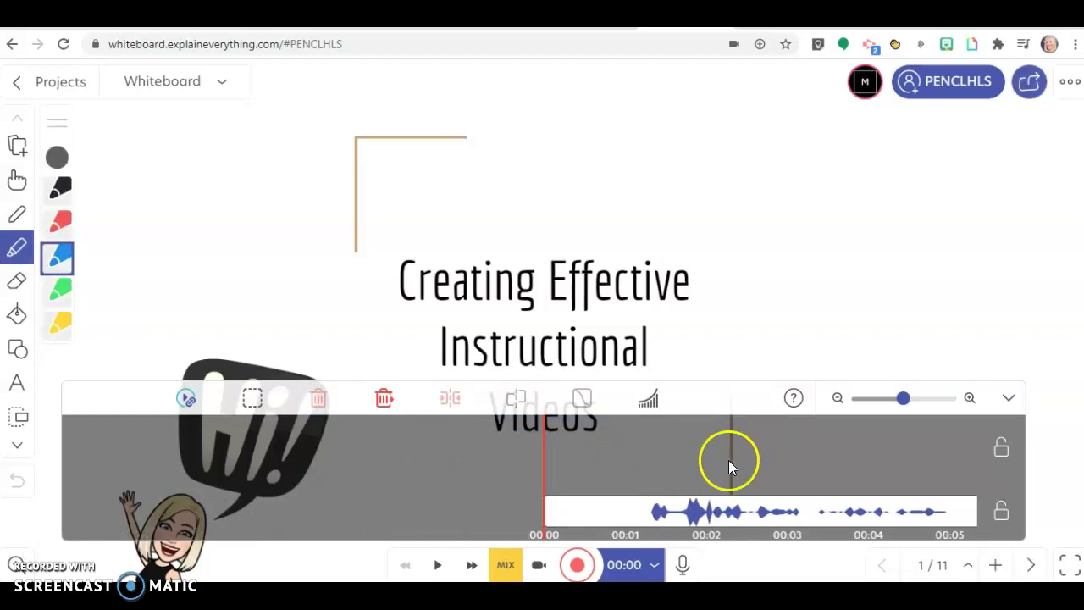
- Mark the silent 0–1 s opening on the timeline and remove it with Delete and Compact
left_click(253, 399)
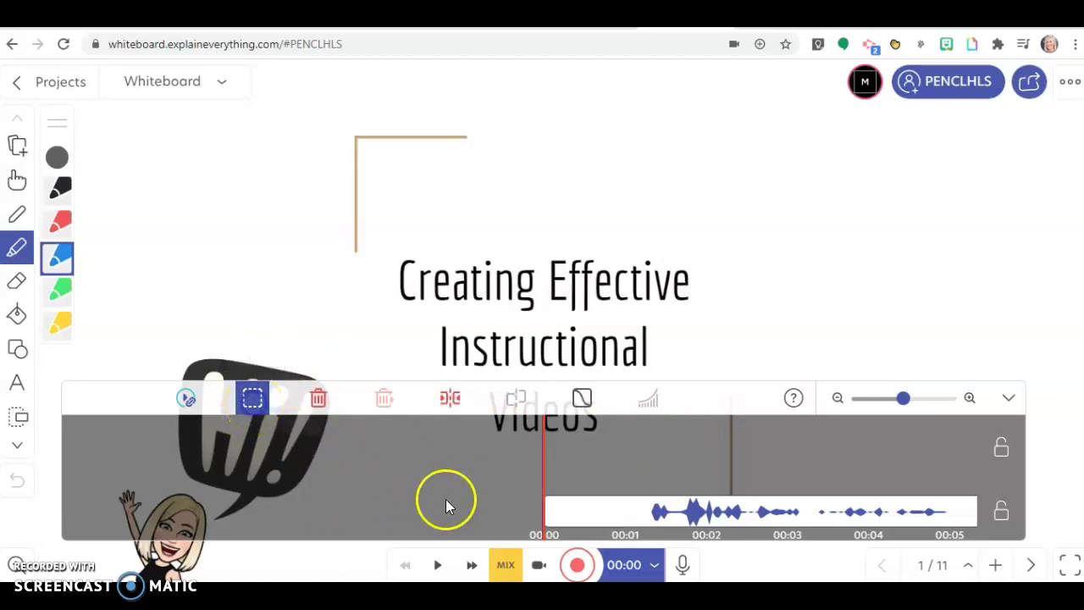
left_click(549, 511)
left_click(556, 461)
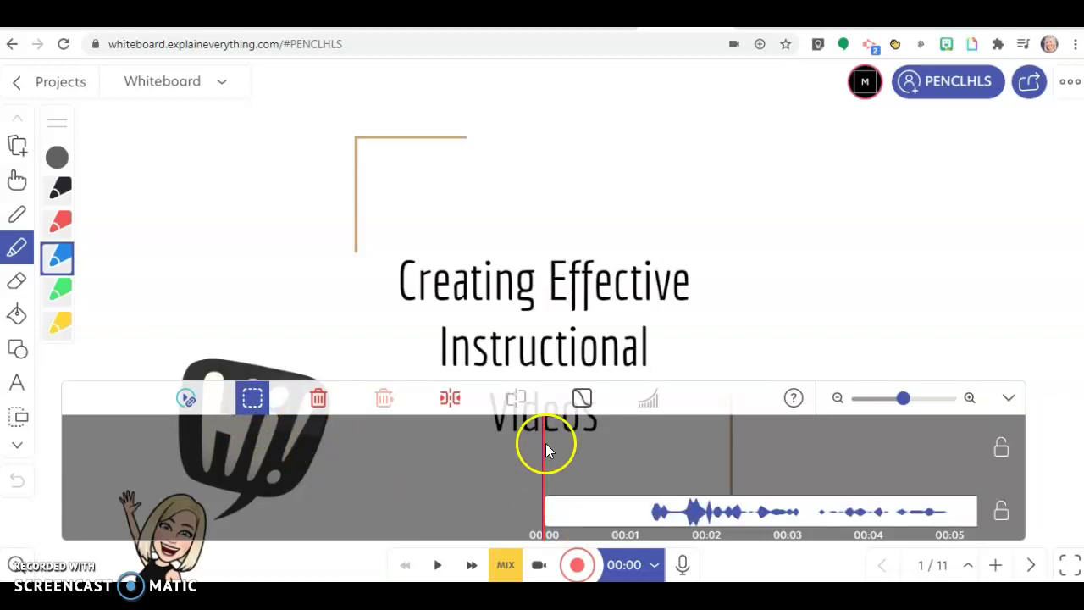
left_click_drag(558, 444, 463, 449)
left_click(472, 520)
left_click(515, 509)
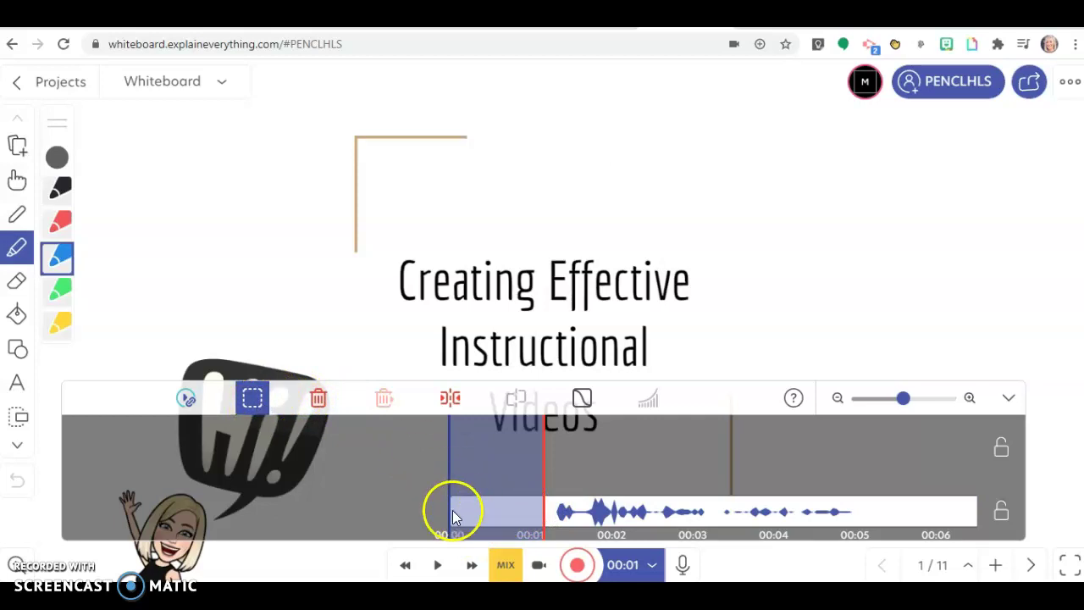
left_click(453, 405)
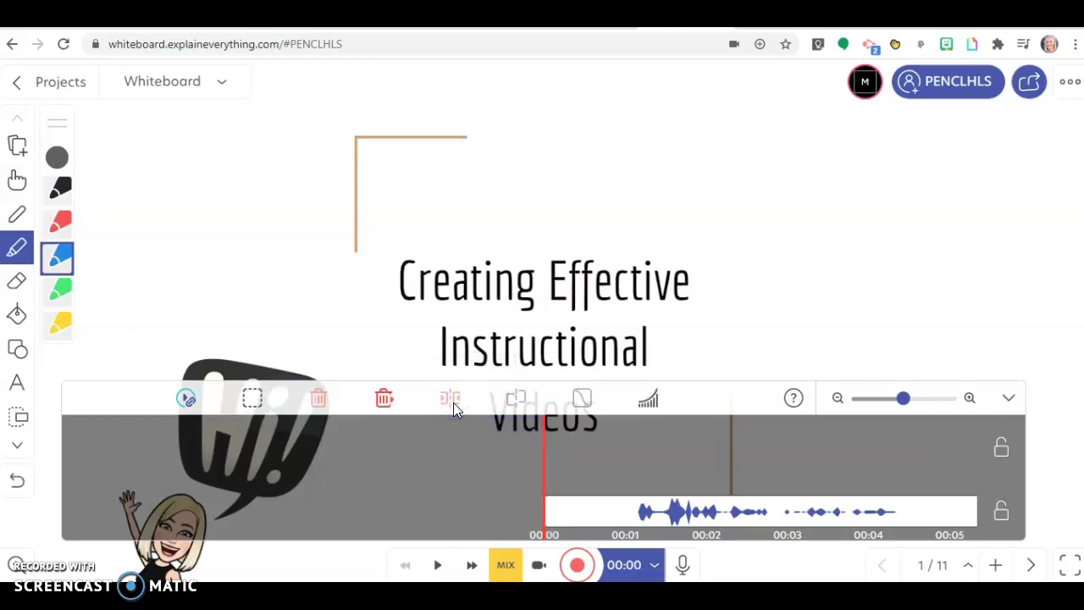
- Play back the trimmed recording and pause it around the 5-second mark
left_click(547, 465)
left_click(439, 568)
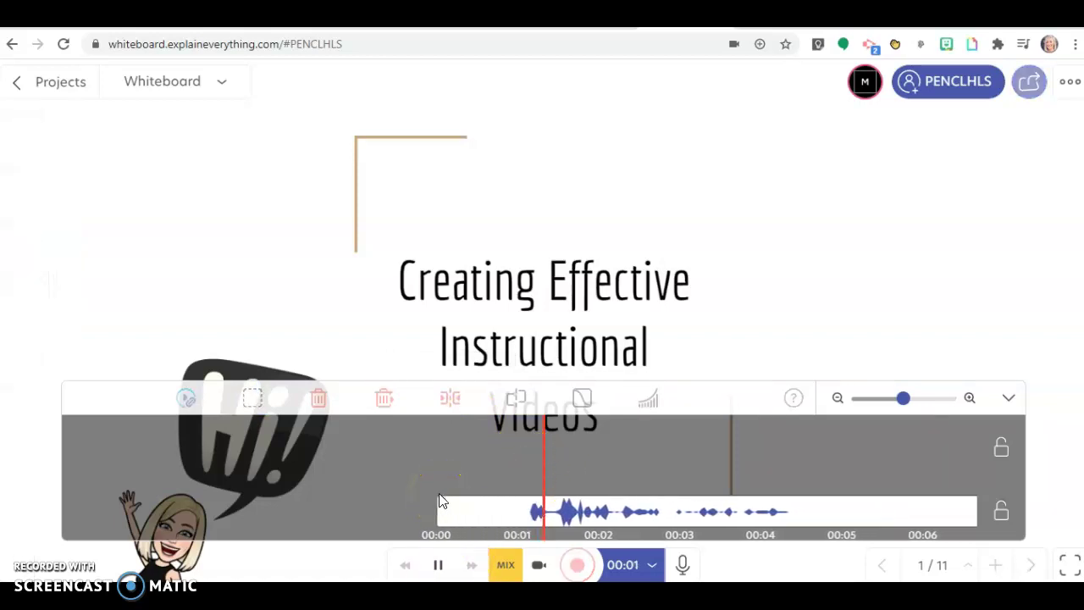
left_click(438, 566)
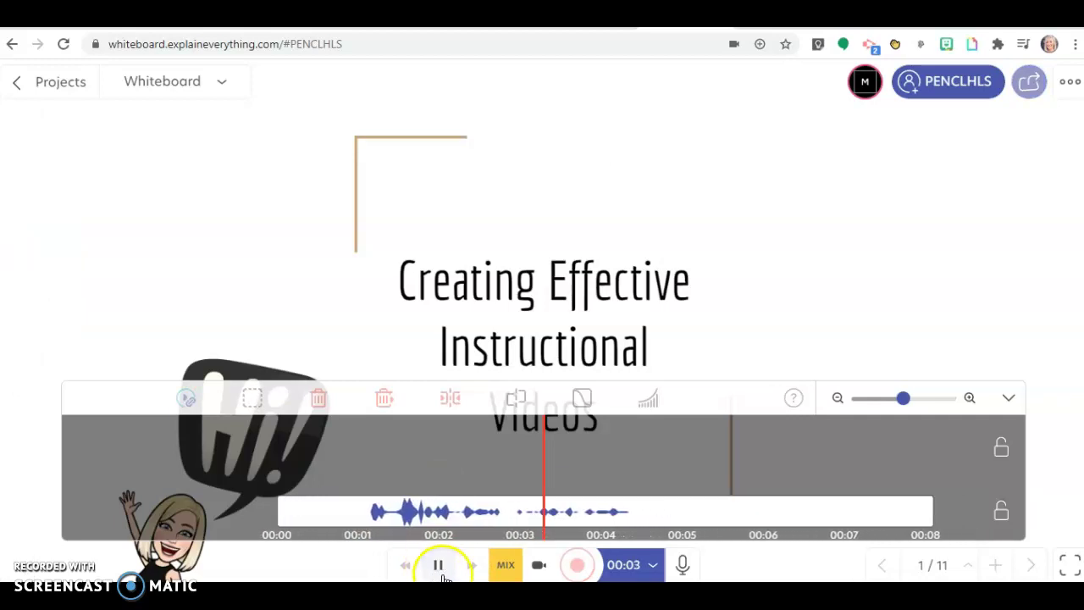
left_click(437, 566)
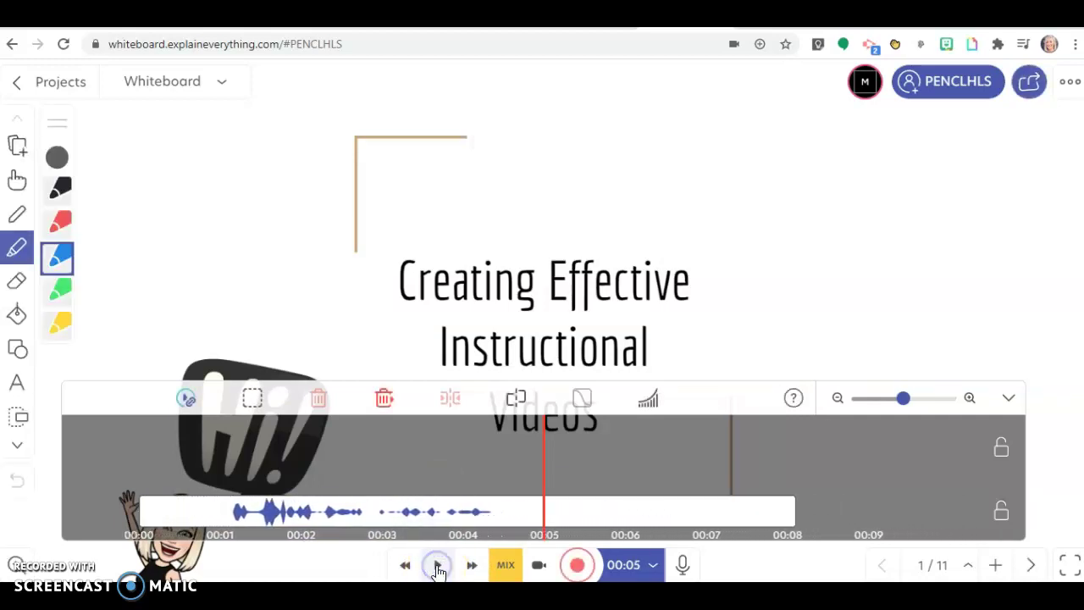
- Set the playhead to 00:04 and remove everything after it with Delete All to the End
left_click(496, 503)
left_click(517, 480)
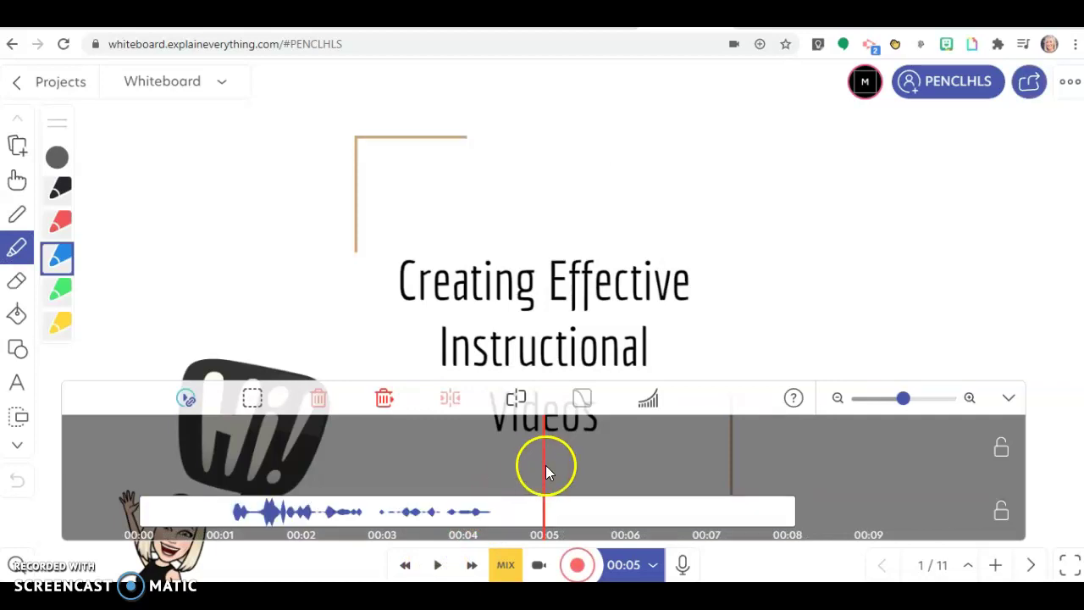
left_click_drag(557, 473, 582, 472)
left_click(544, 523)
left_click(551, 514)
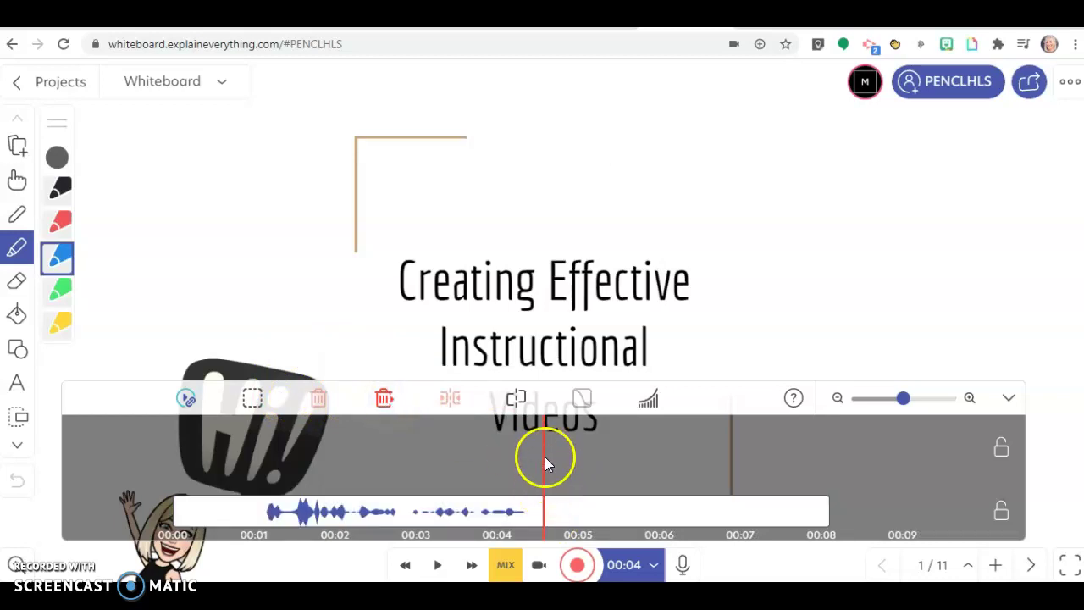
left_click(552, 525)
left_click(917, 497)
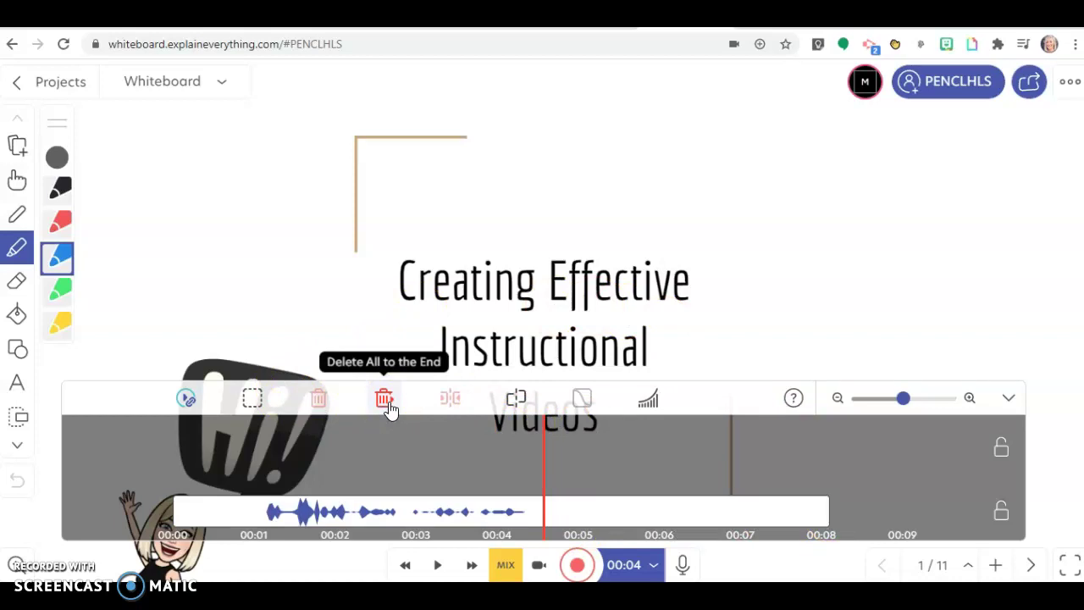
left_click(524, 423)
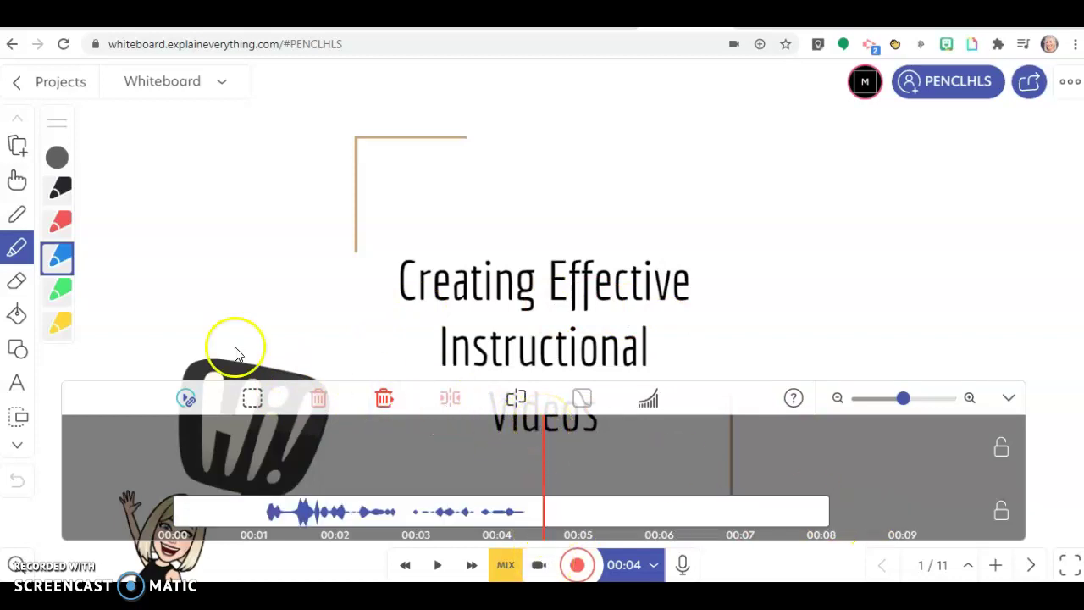
left_click(382, 405)
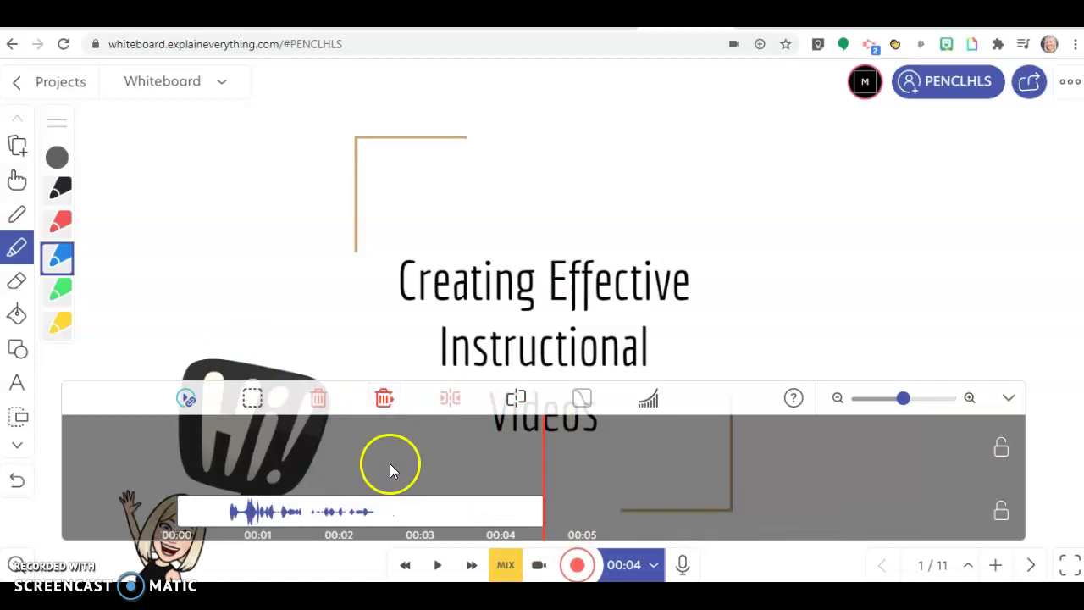
- Rewind to 00:00, play the 4-second recording, then close the timeline
left_click_drag(389, 478, 777, 483)
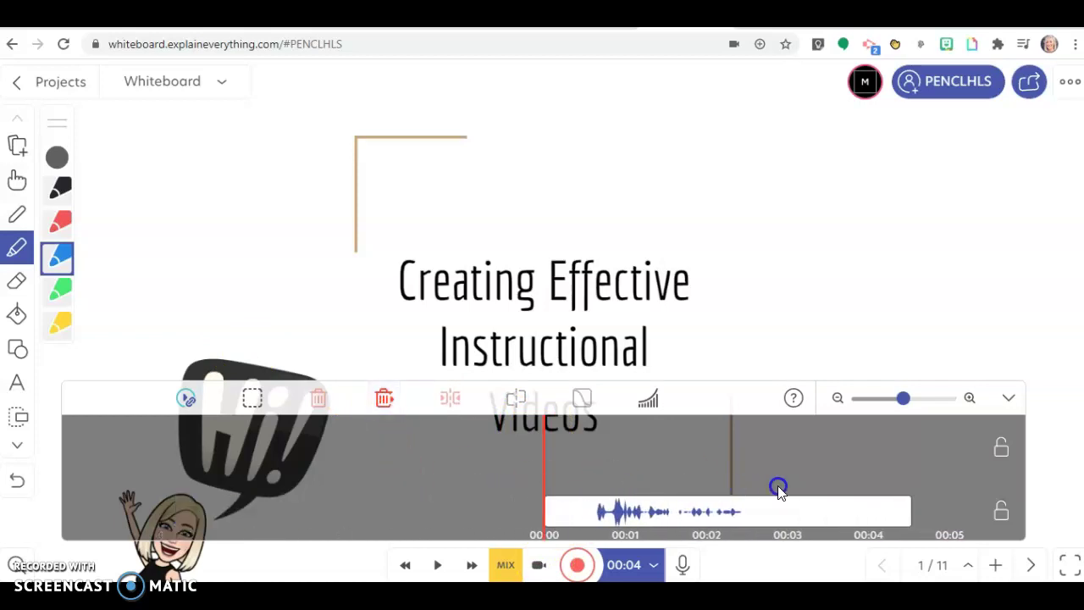
left_click(434, 567)
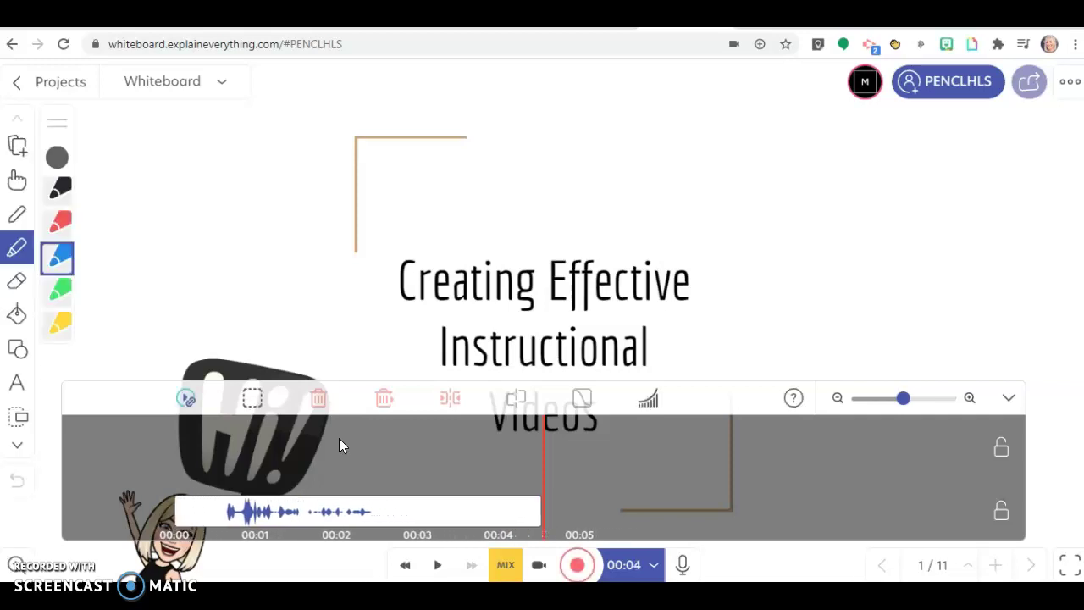
left_click(837, 513)
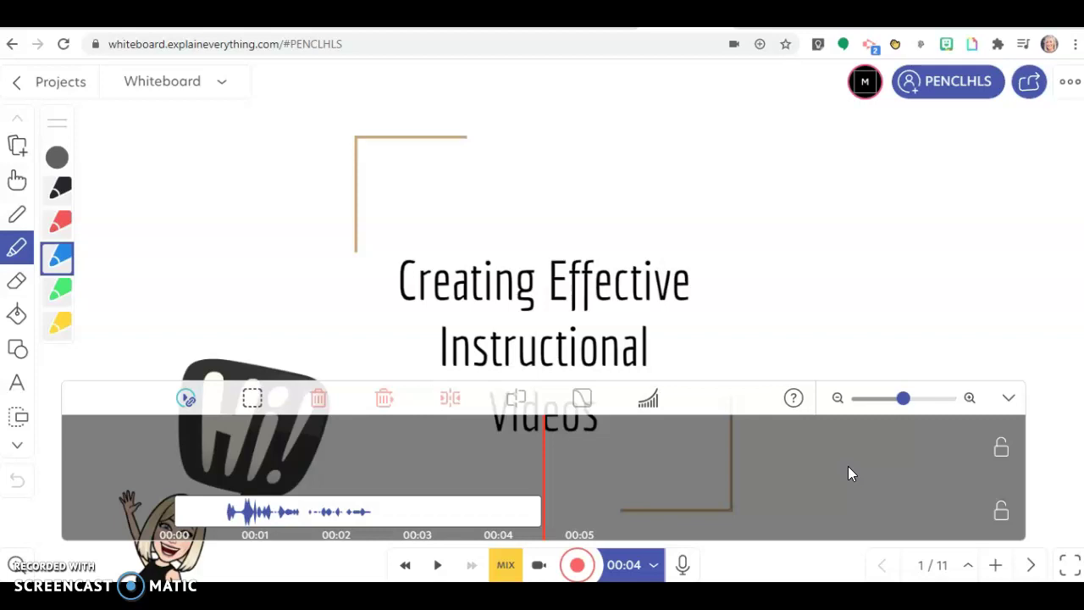
left_click(1008, 402)
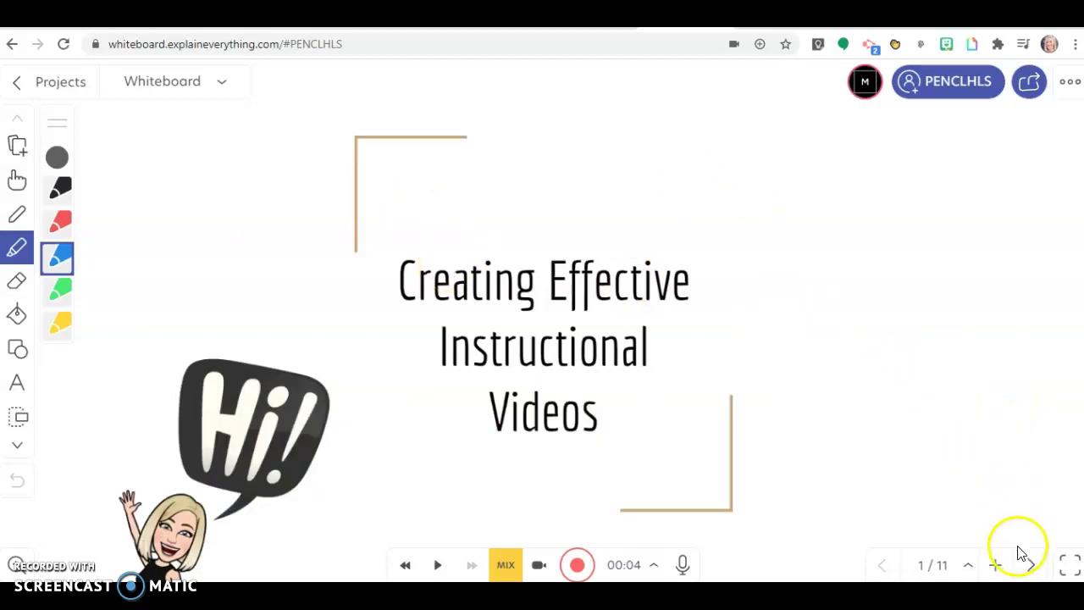
left_click(1031, 572)
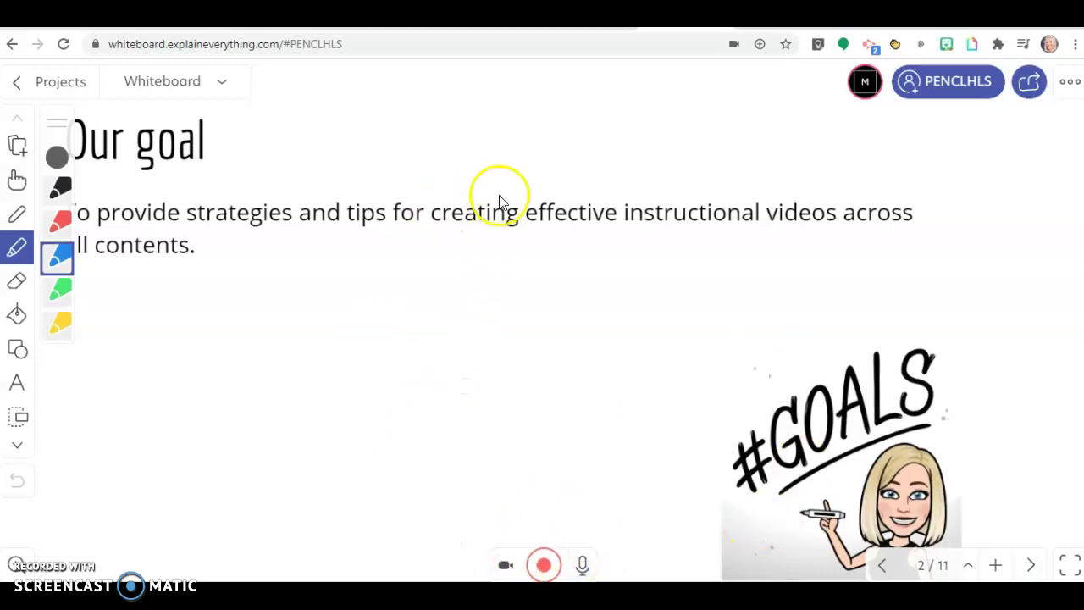
left_click(879, 564)
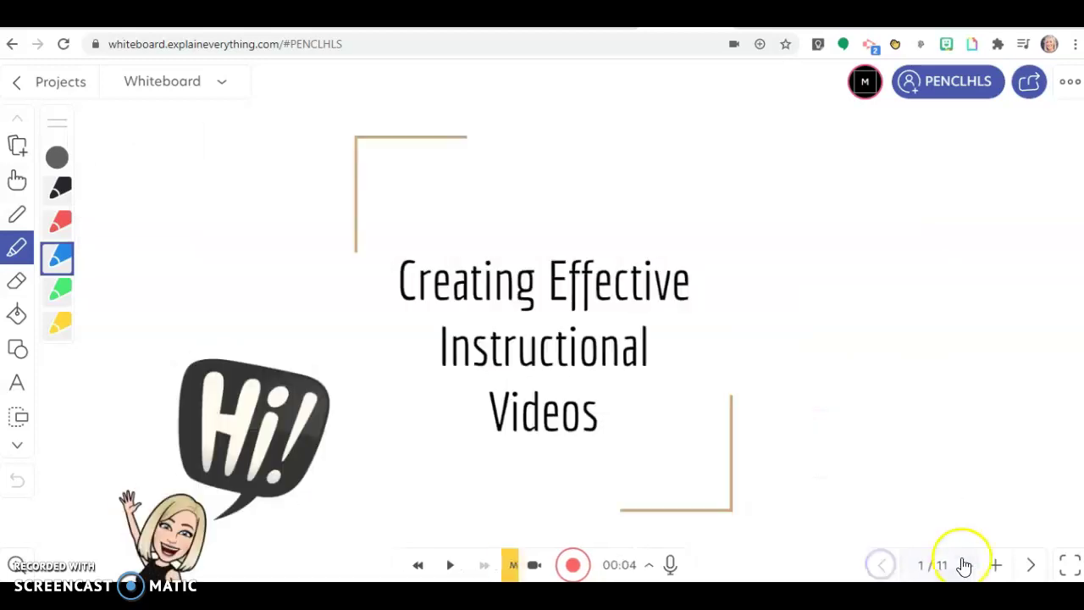
left_click(1028, 564)
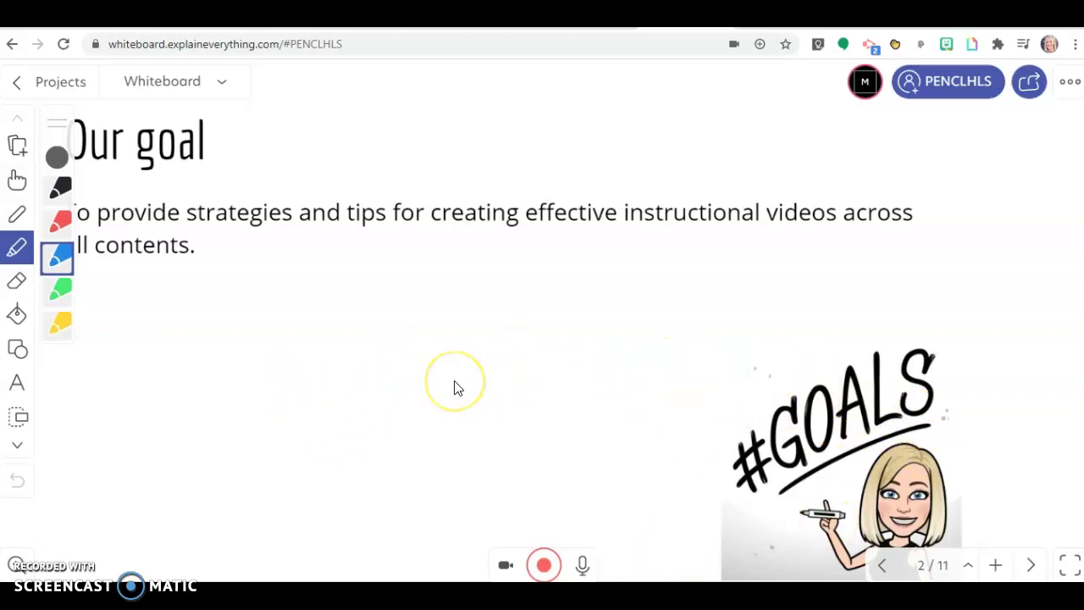
left_click(881, 565)
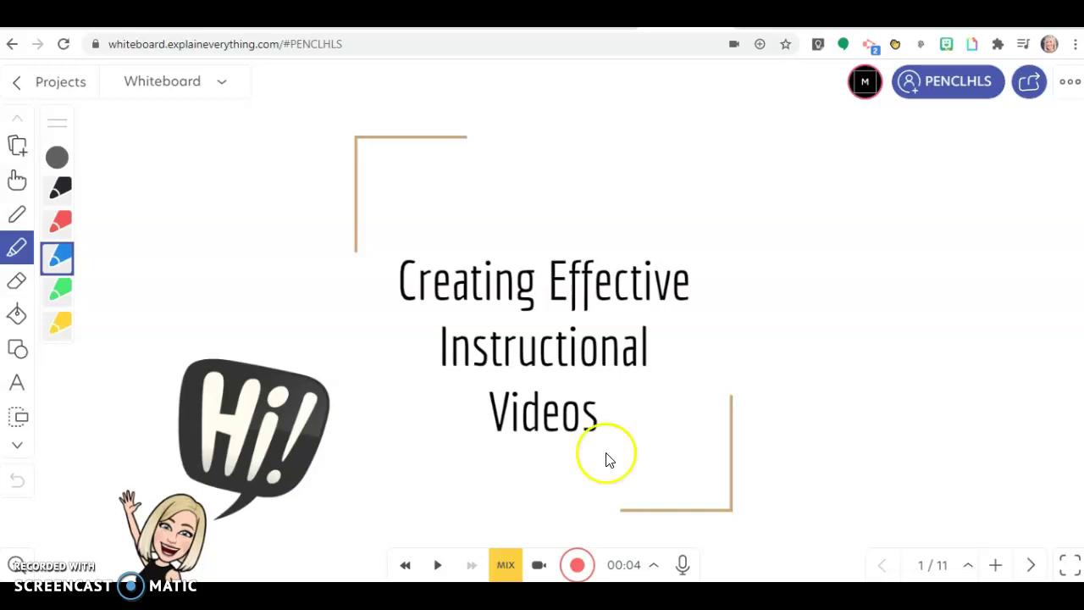
left_click(506, 569)
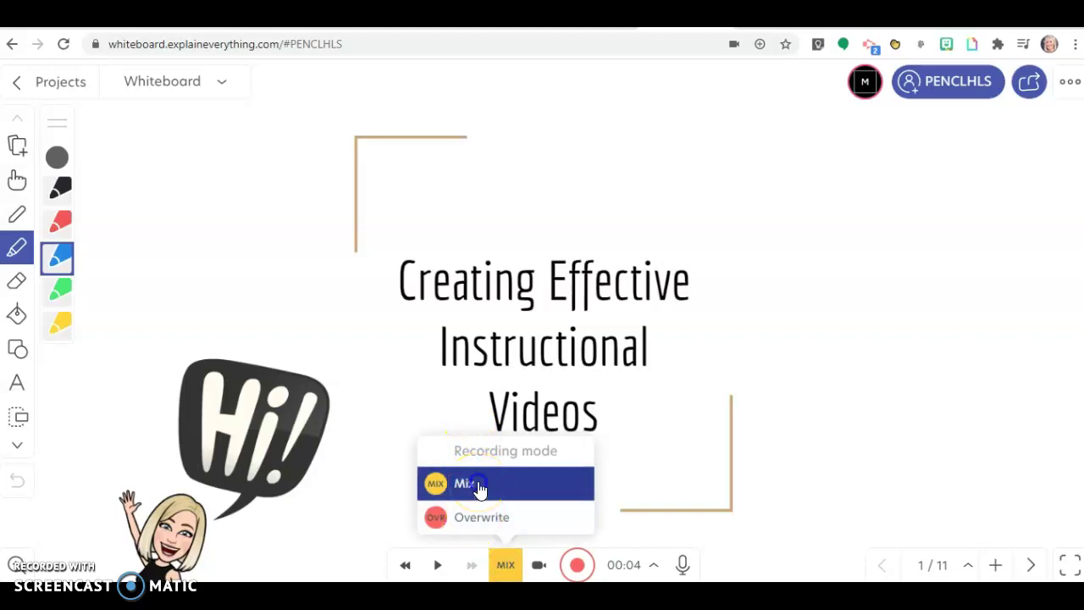
left_click(822, 437)
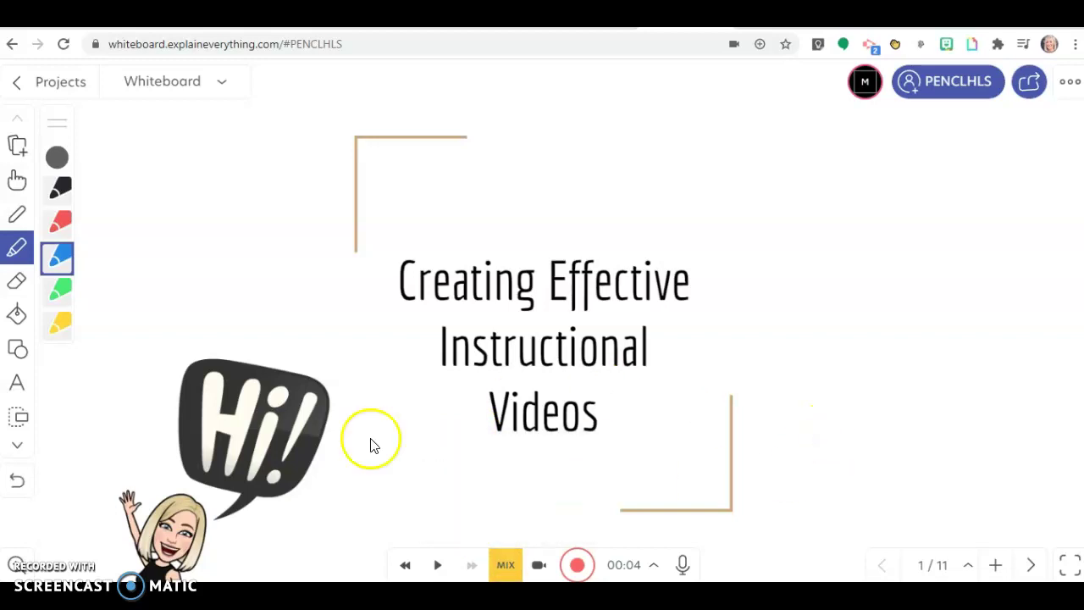